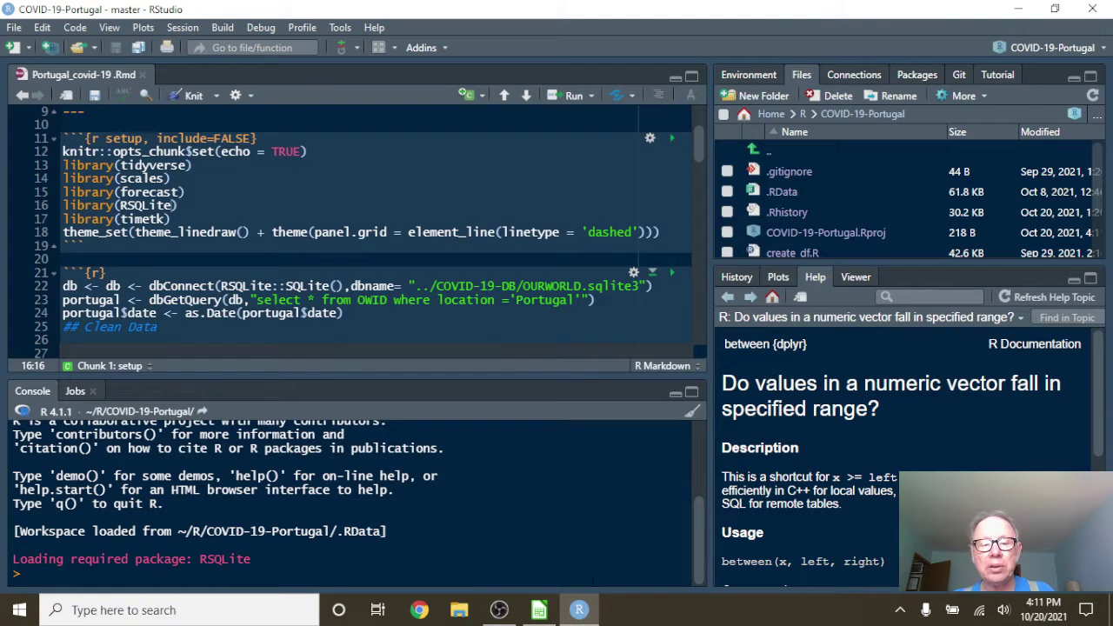
Step: Open watch_counts.ods in Calc and select Portugal's 2021-10-20 row (row 97)
left_click(539, 610)
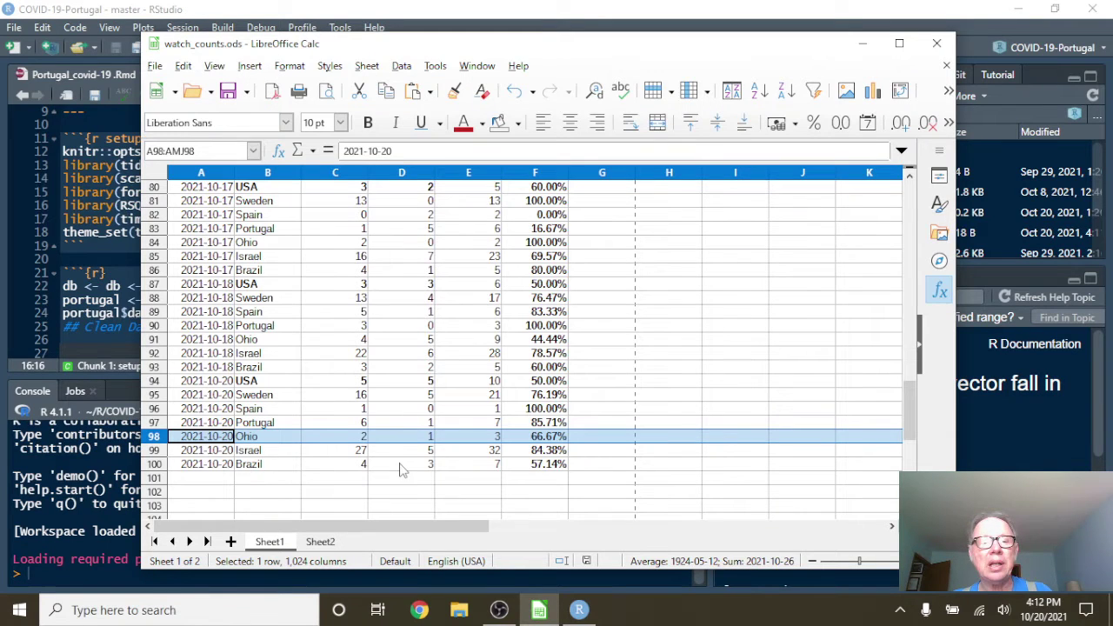
left_click(154, 422)
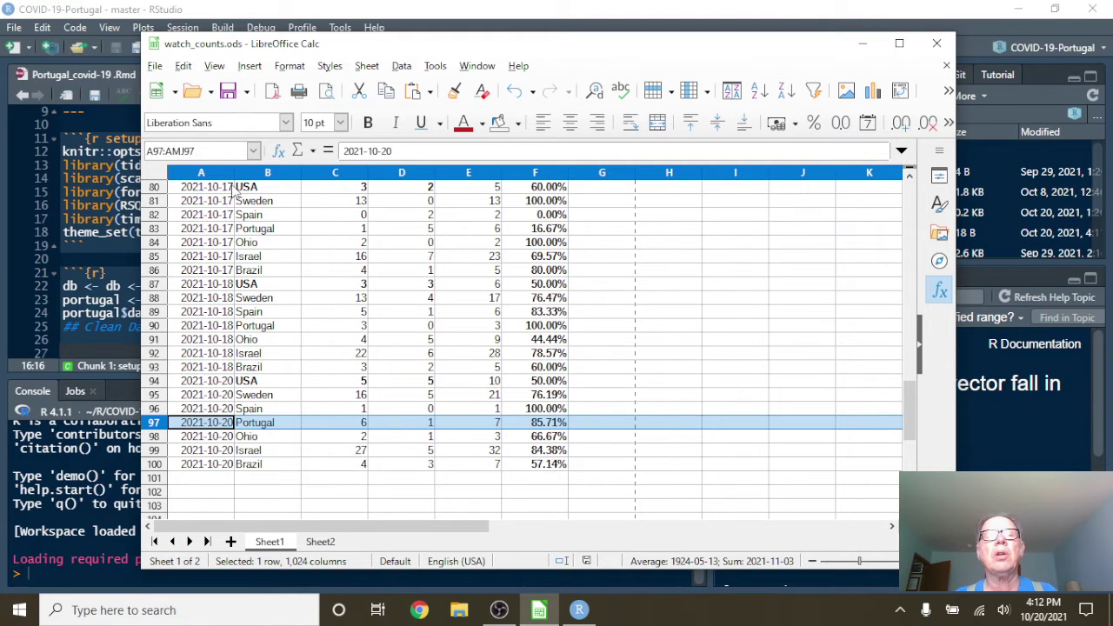
Step: Minimize Calc and knit Portugal_covid-19.Rmd into an HTML preview
left_click(304, 17)
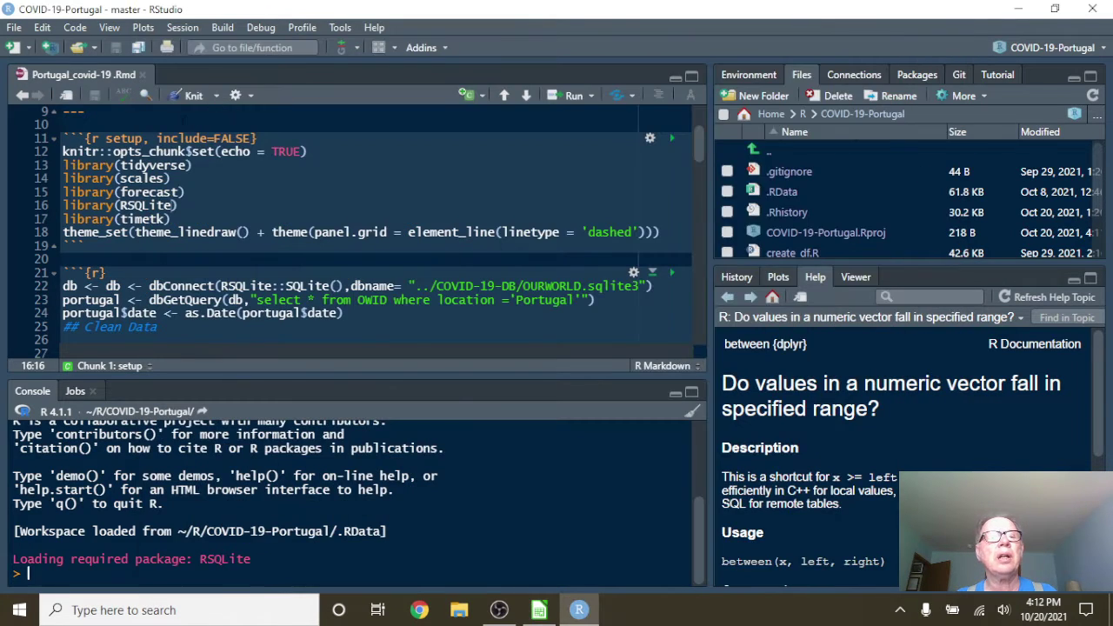
left_click(193, 96)
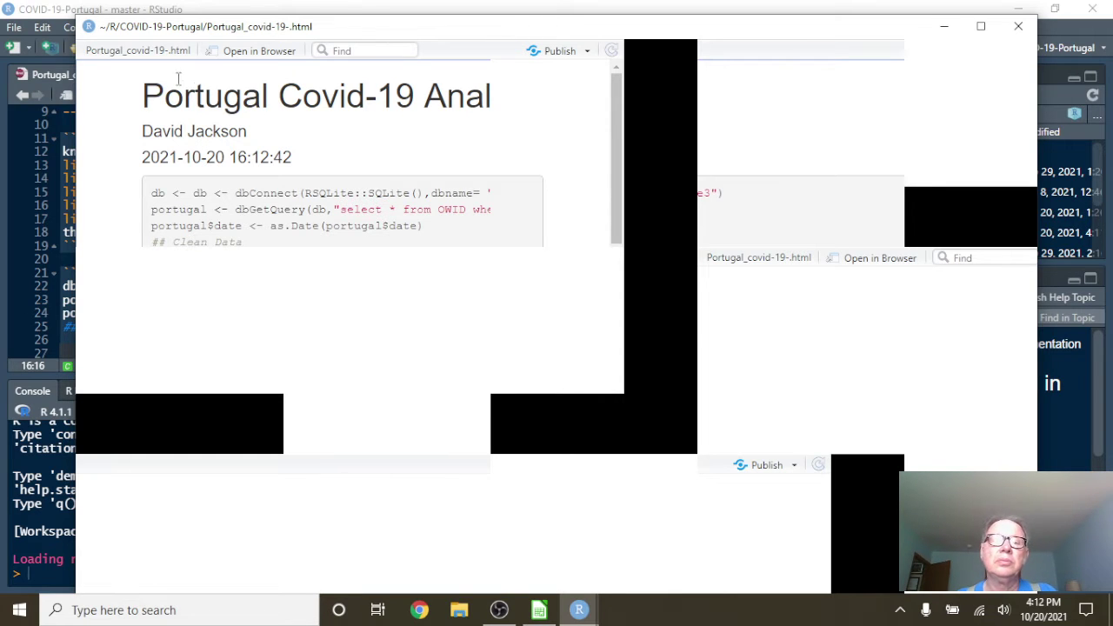
scroll(287, 165, "down", 2)
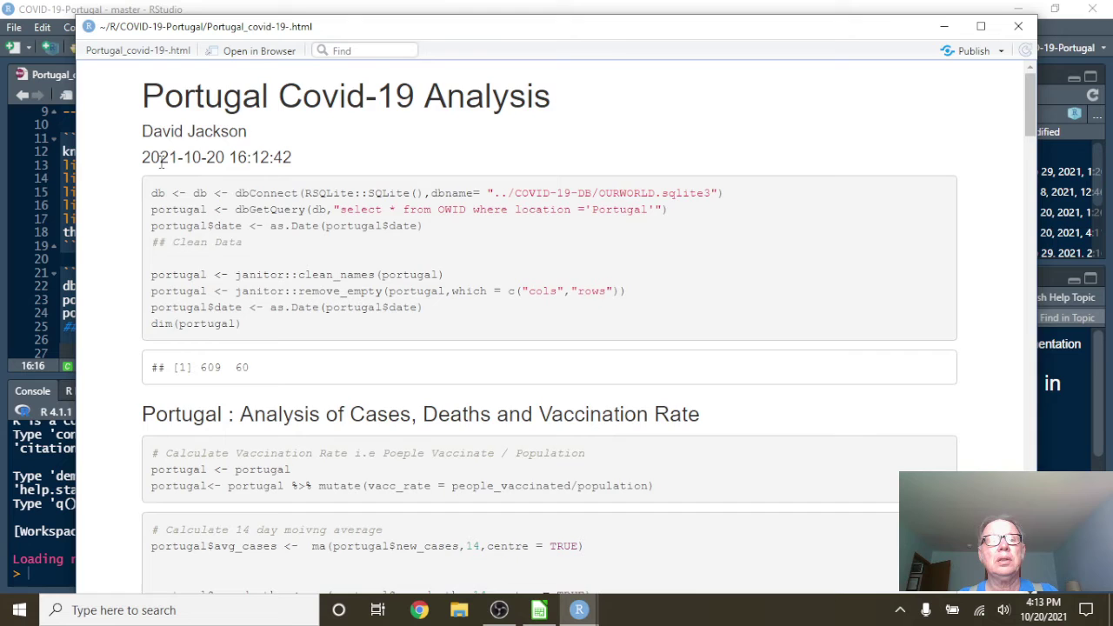
scroll(160, 162, "down", 3)
scroll(160, 162, "down", 3)
scroll(160, 162, "down", 3)
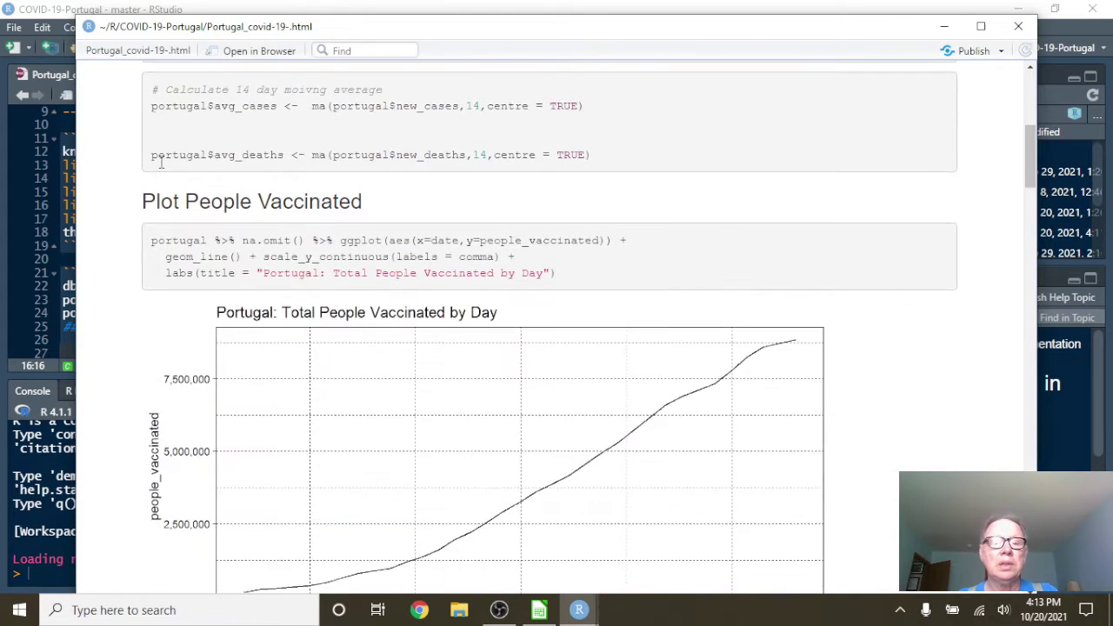
scroll(160, 162, "down", 2)
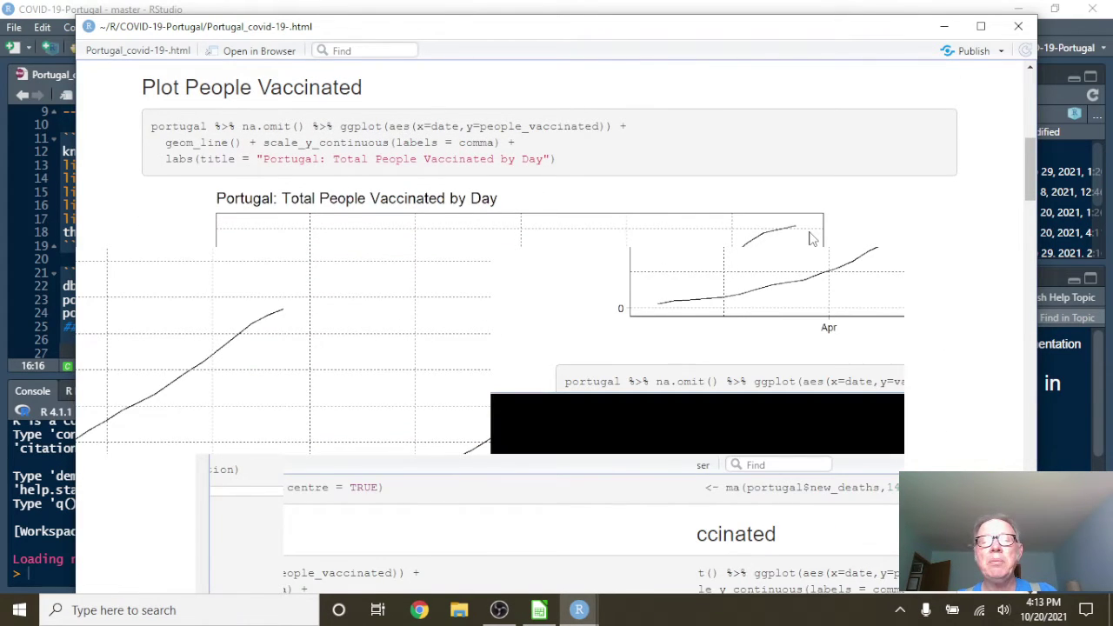
scroll(813, 238, "up", 1)
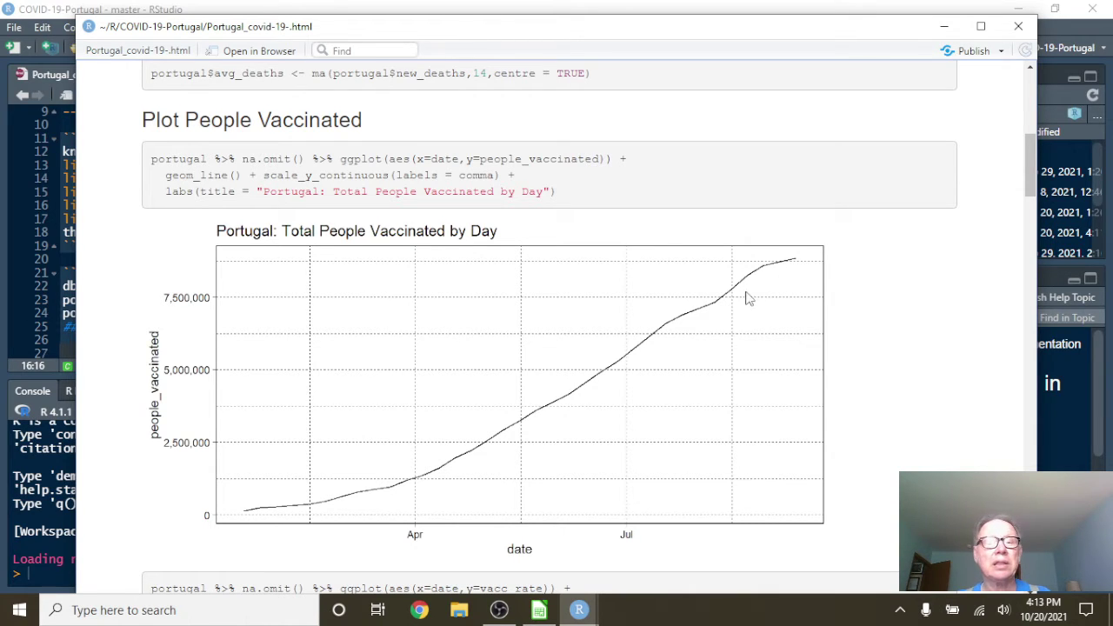
scroll(674, 333, "down", 2)
scroll(674, 333, "down", 2)
scroll(674, 333, "down", 2)
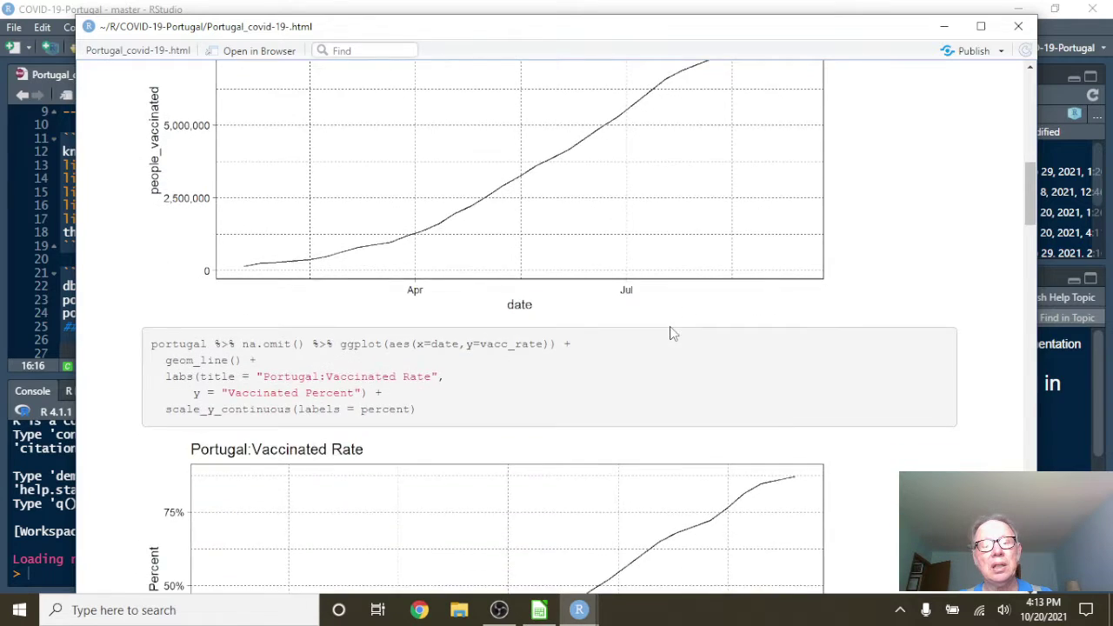
scroll(673, 333, "down", 2)
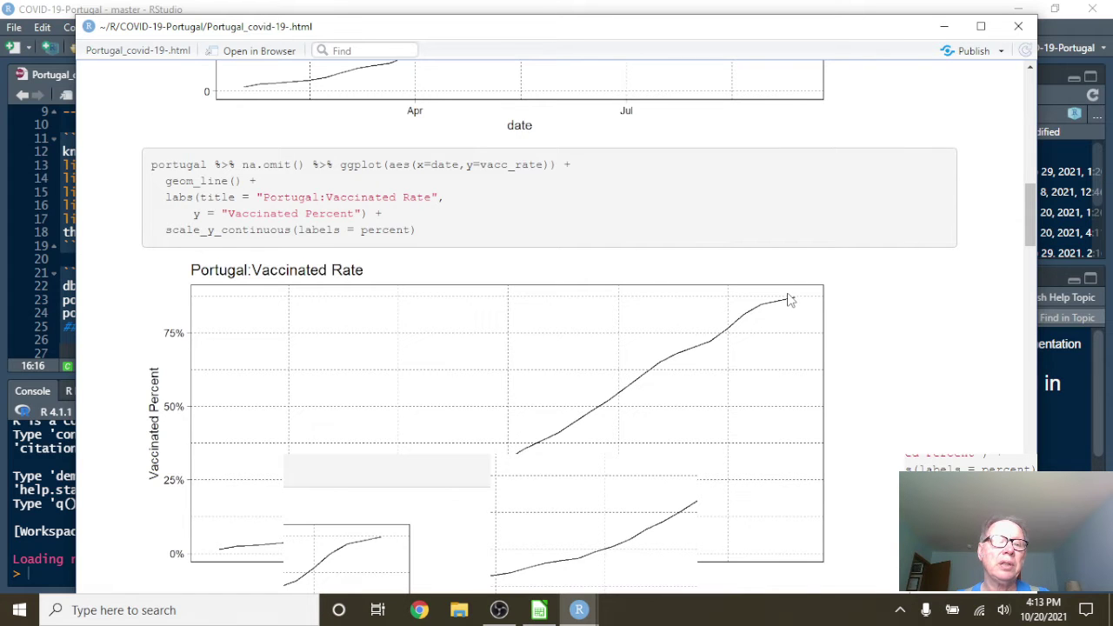
scroll(739, 308, "down", 2)
scroll(739, 308, "down", 2)
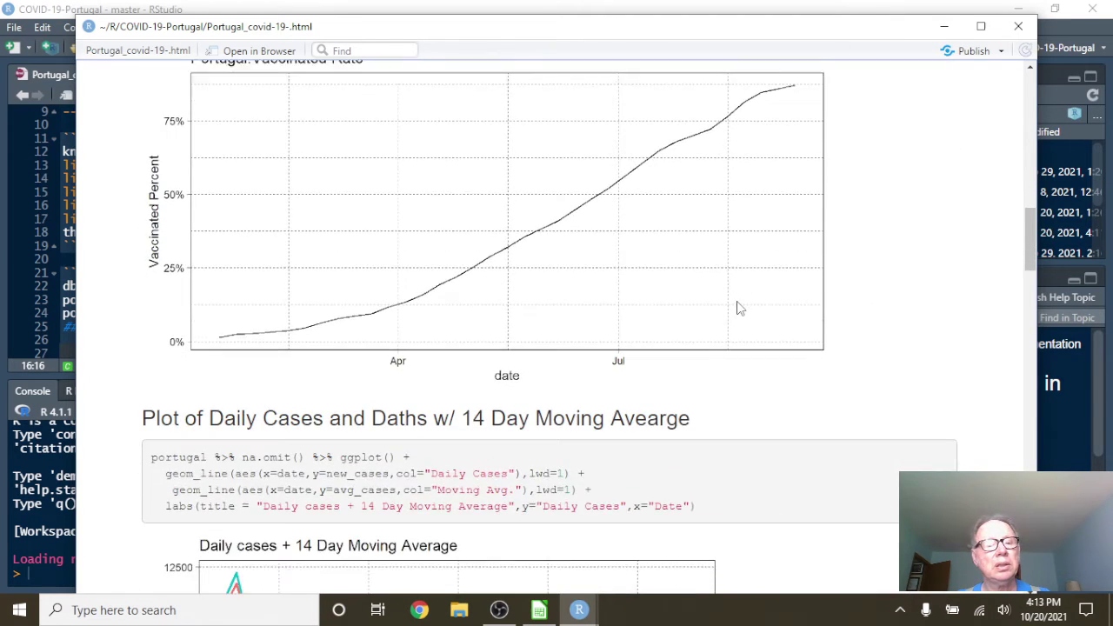
scroll(739, 308, "down", 2)
scroll(739, 308, "down", 2)
scroll(739, 308, "down", 2)
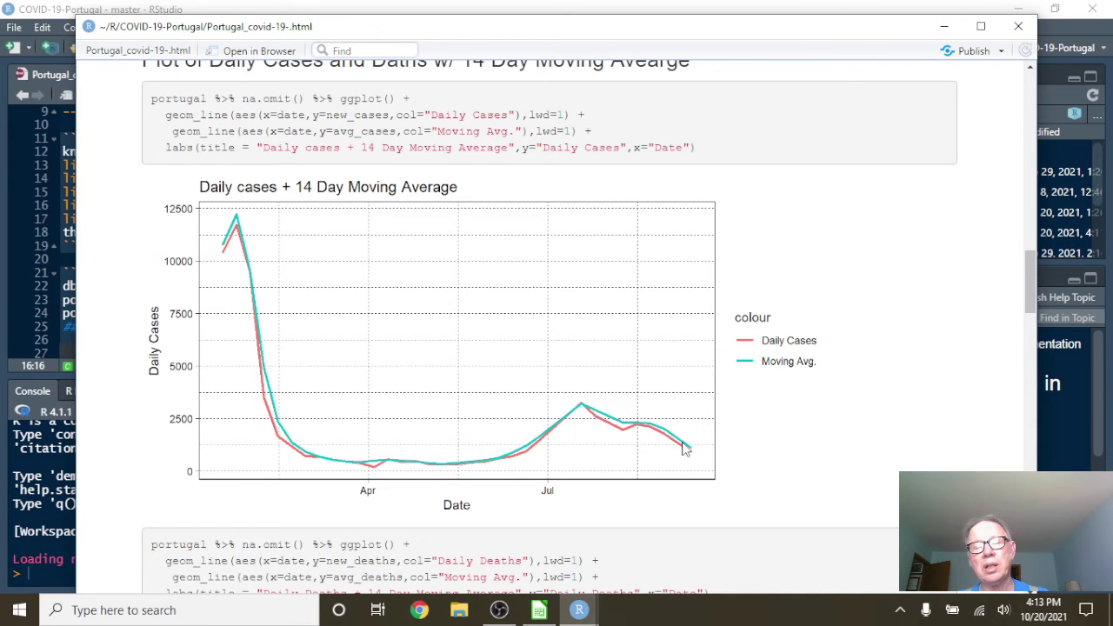
scroll(423, 350, "down", 2)
scroll(422, 350, "down", 2)
scroll(422, 350, "down", 3)
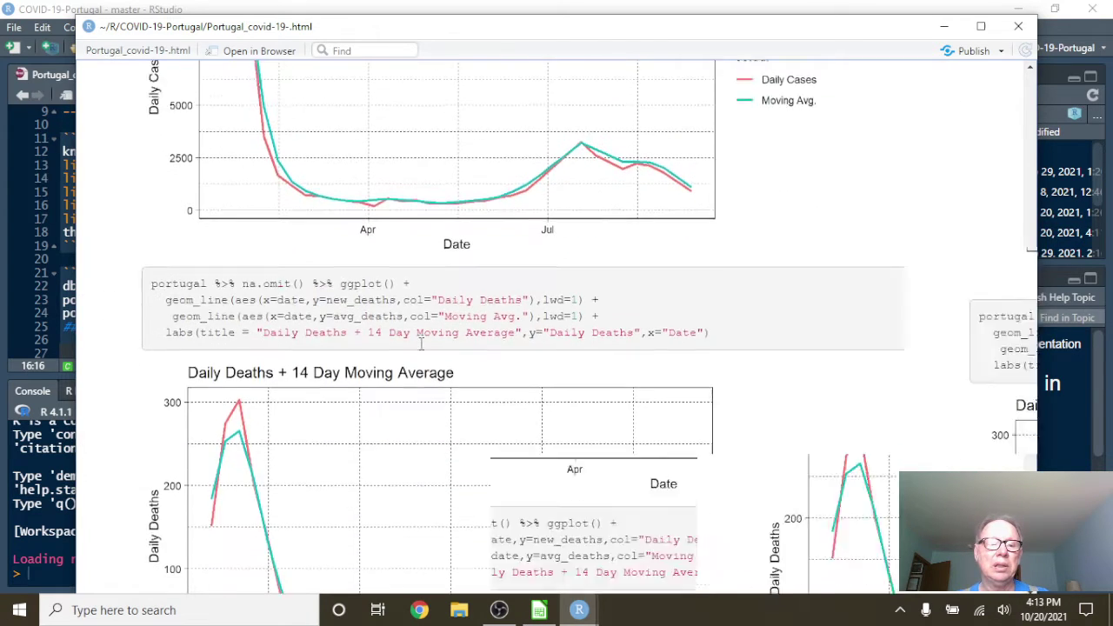
scroll(423, 349, "down", 3)
scroll(423, 350, "down", 2)
scroll(414, 359, "down", 1)
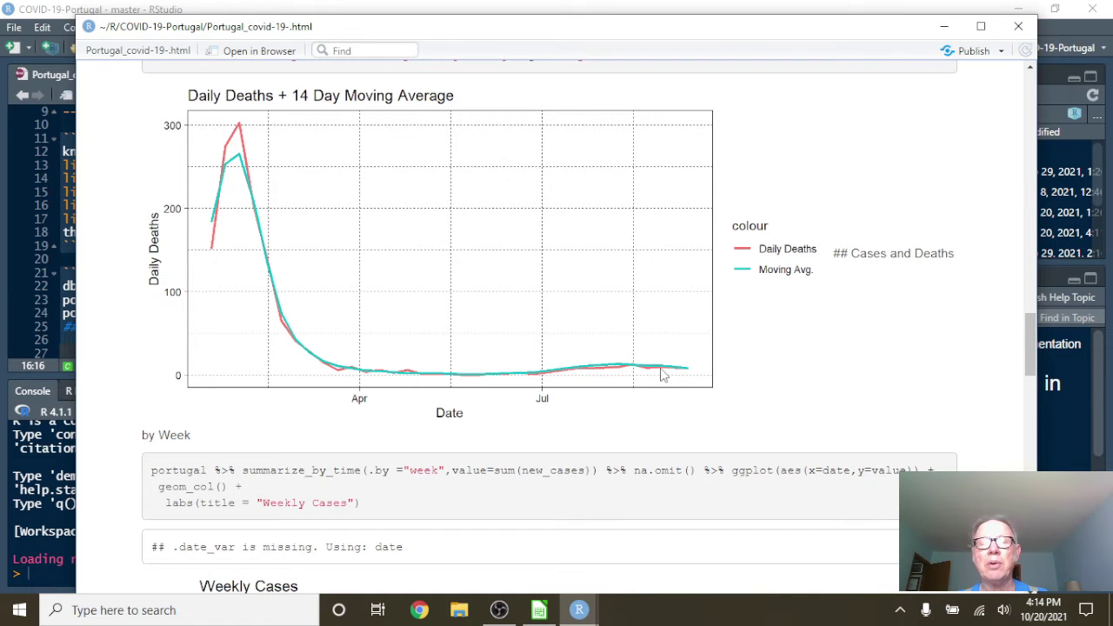
scroll(661, 363, "down", 1)
scroll(660, 363, "down", 1)
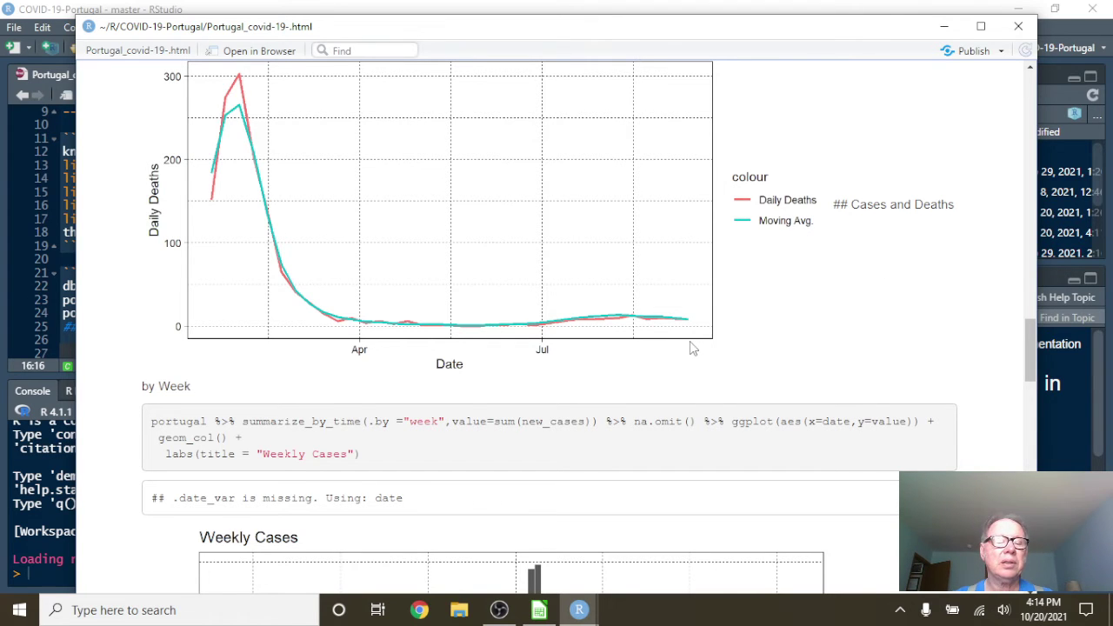
scroll(626, 417, "down", 2)
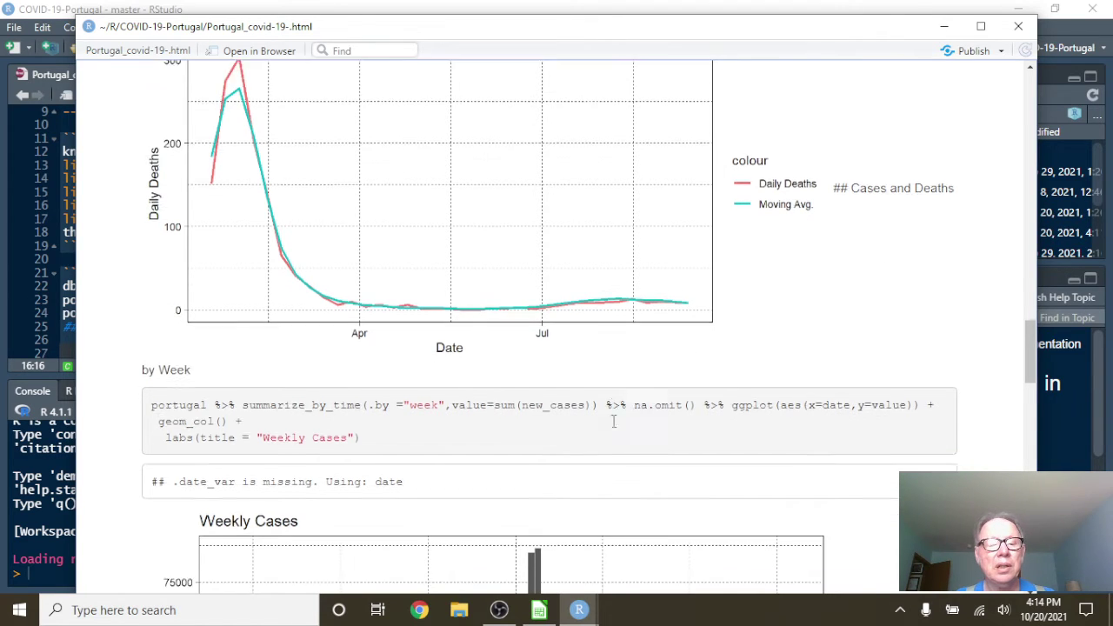
scroll(609, 429, "down", 3)
scroll(609, 428, "down", 3)
scroll(609, 429, "down", 3)
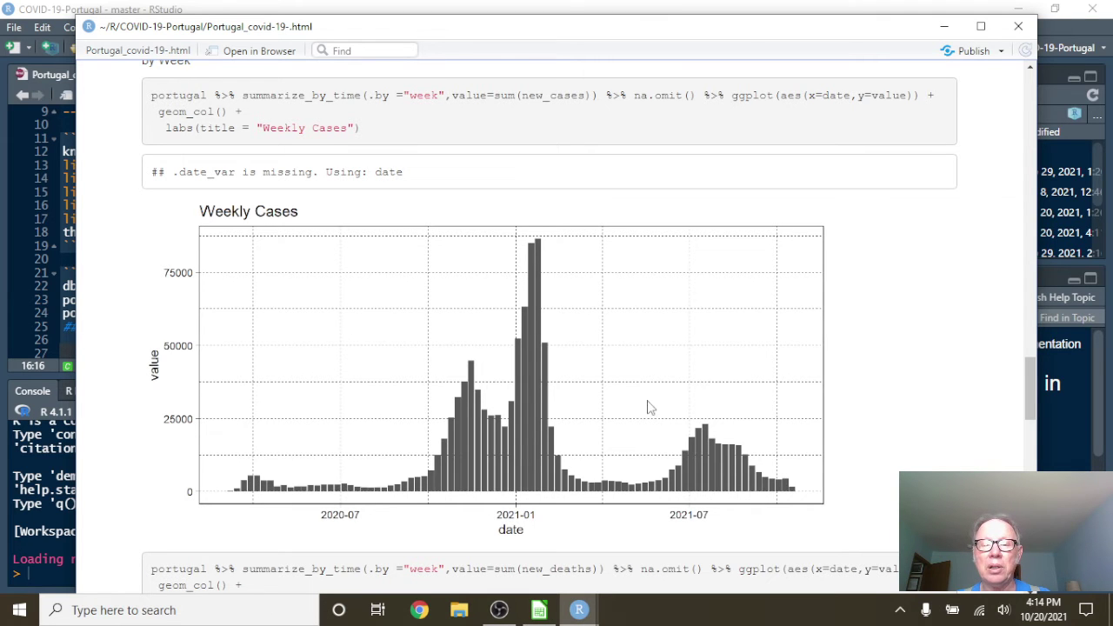
scroll(617, 372, "down", 1)
scroll(617, 372, "down", 3)
scroll(617, 373, "down", 3)
scroll(617, 372, "down", 3)
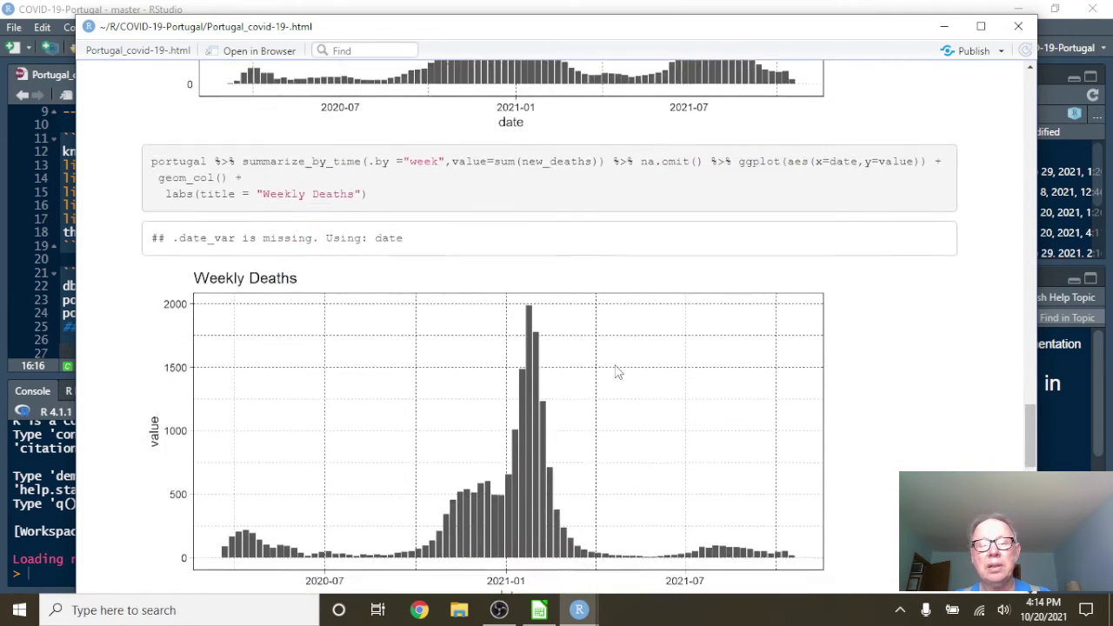
scroll(617, 372, "down", 3)
scroll(682, 430, "down", 1)
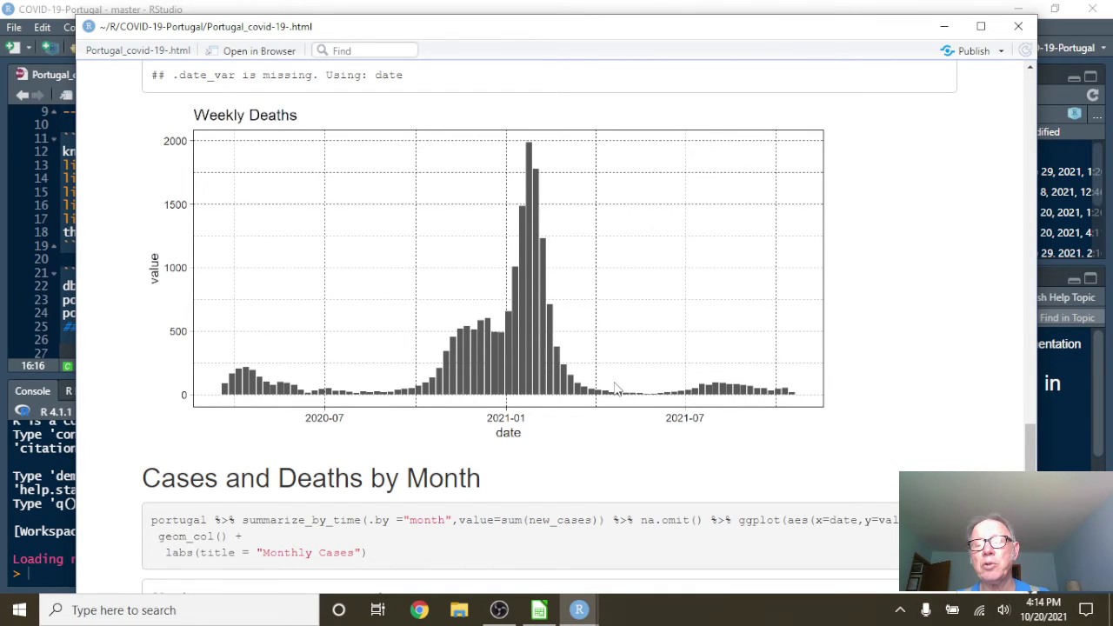
scroll(615, 387, "down", 2)
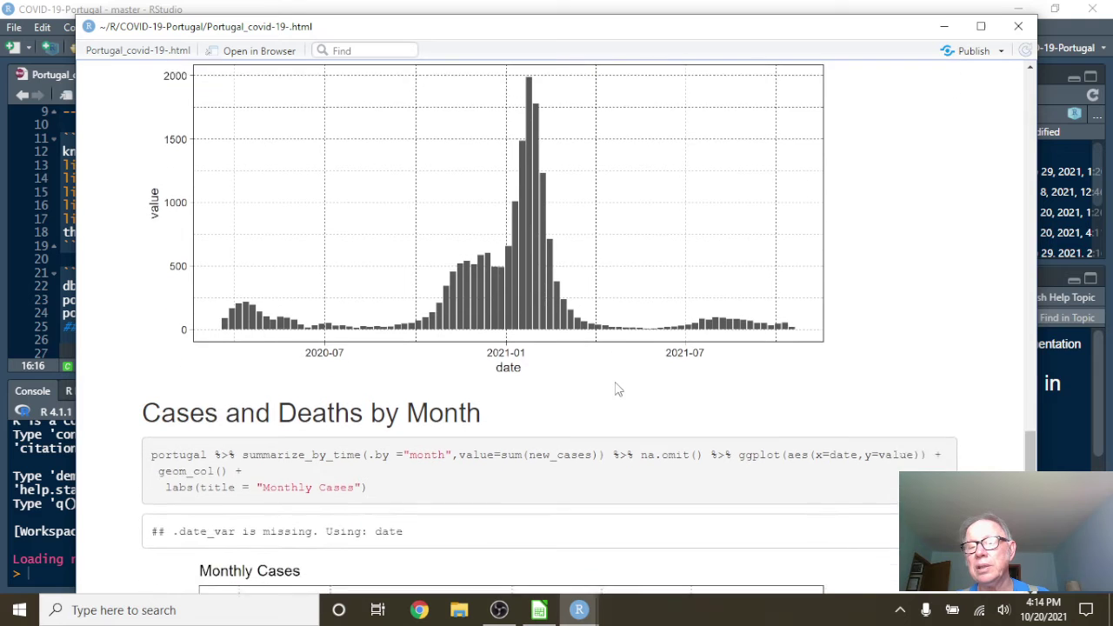
scroll(616, 387, "down", 2)
scroll(615, 390, "down", 2)
scroll(617, 391, "down", 2)
scroll(618, 393, "down", 2)
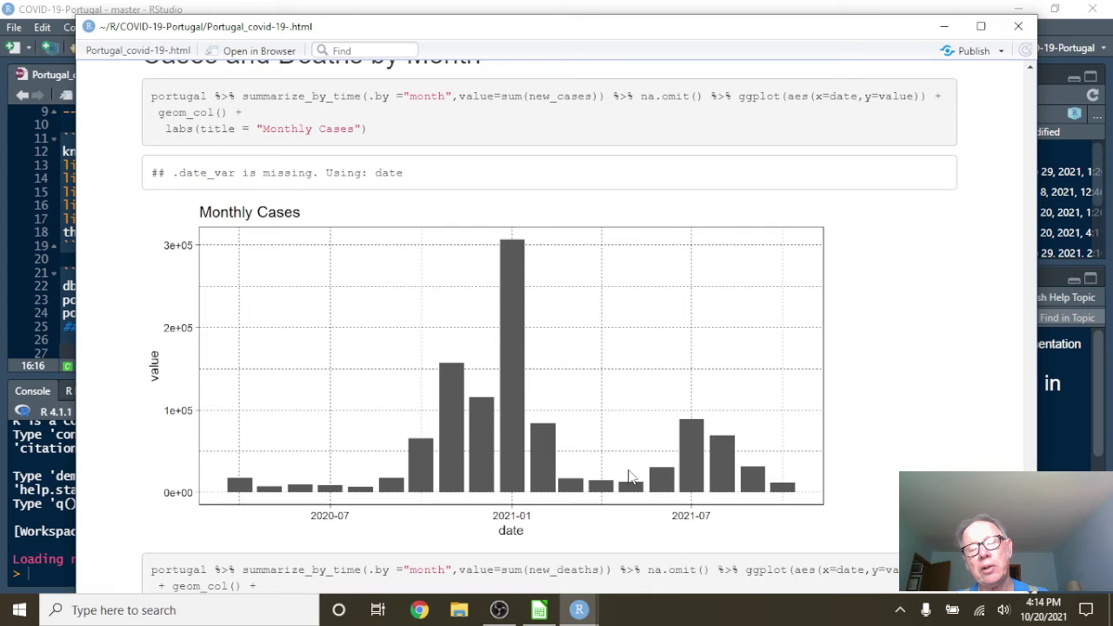
scroll(608, 395, "down", 1)
scroll(609, 396, "down", 5)
scroll(608, 395, "down", 4)
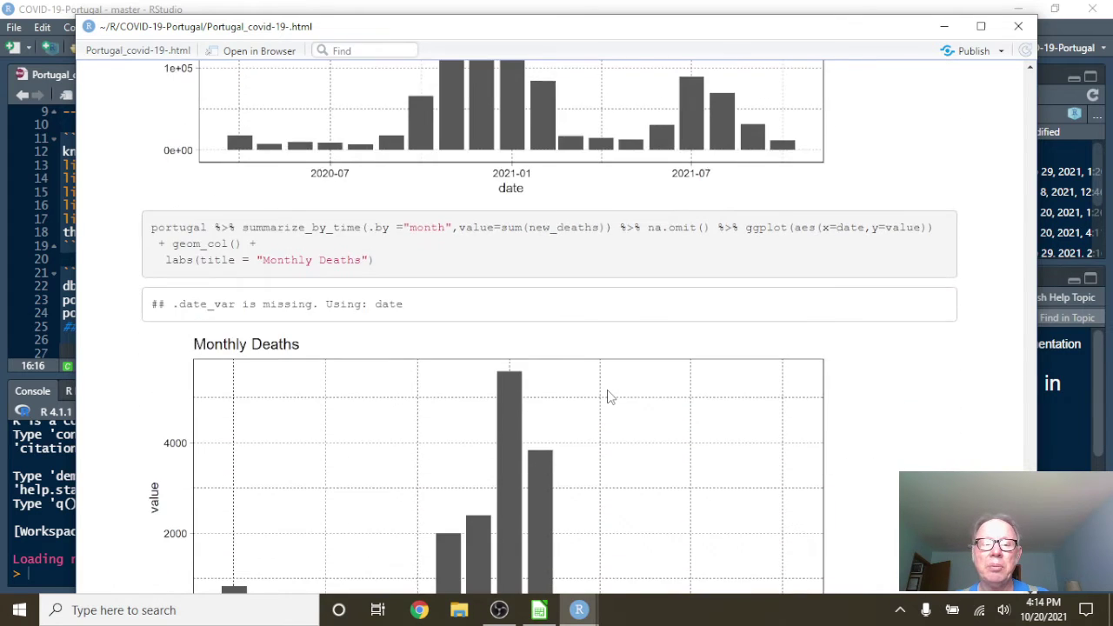
scroll(609, 395, "down", 2)
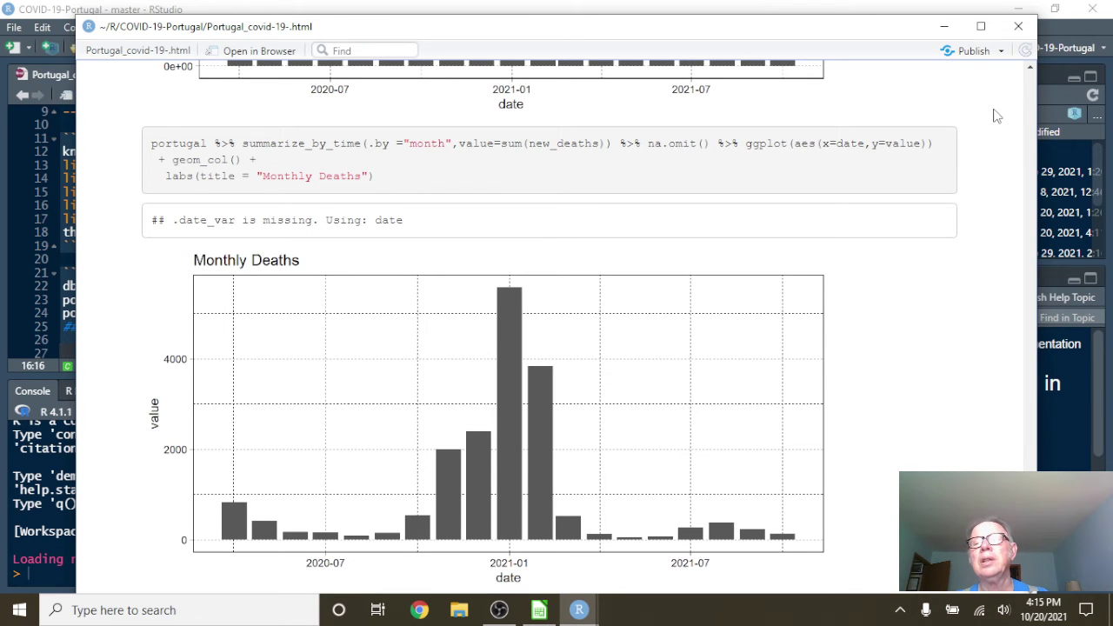
Step: Close the HTML preview and stage Portugal_covid-19-.html in the Git pane
left_click(1018, 26)
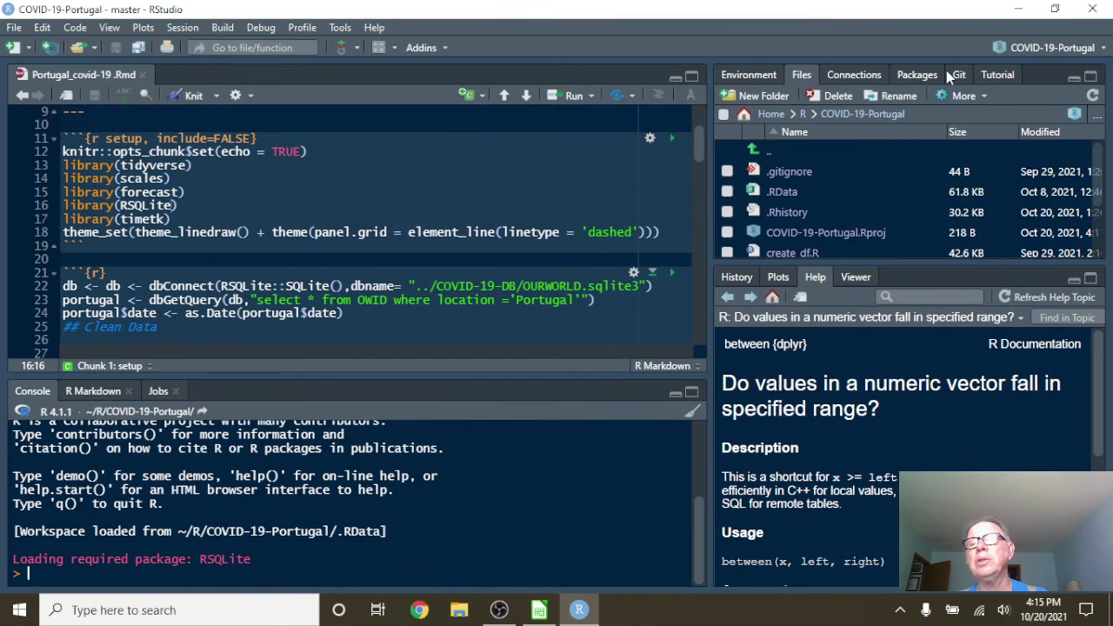
left_click(960, 75)
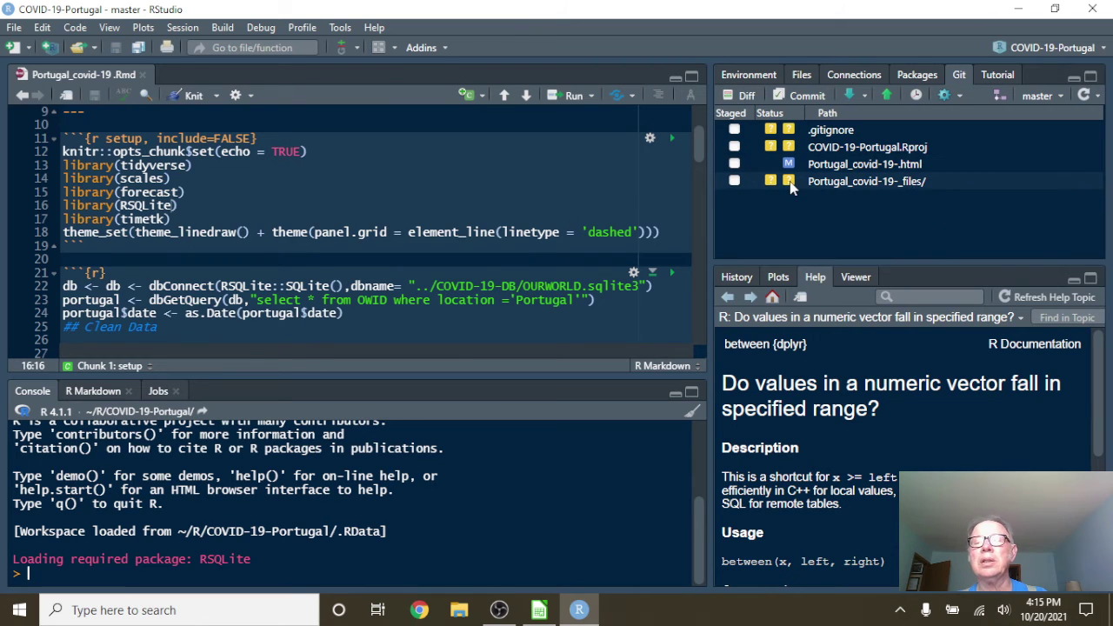
left_click(735, 163)
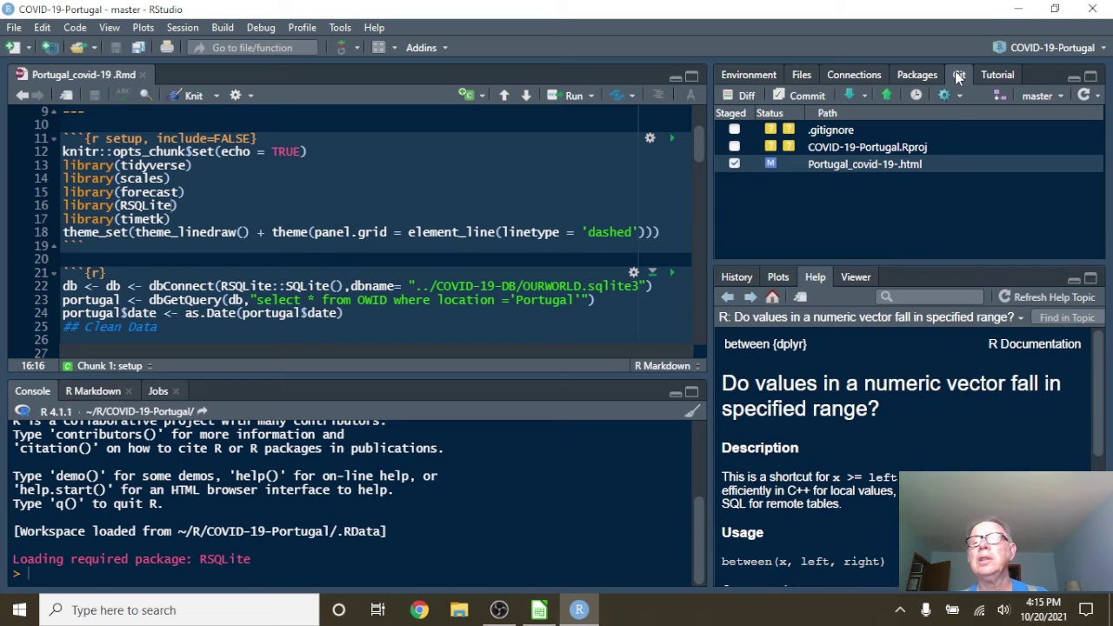
Step: Open Review Changes to inspect the HTML diff with its 2021-10-20 report date
left_click(807, 95)
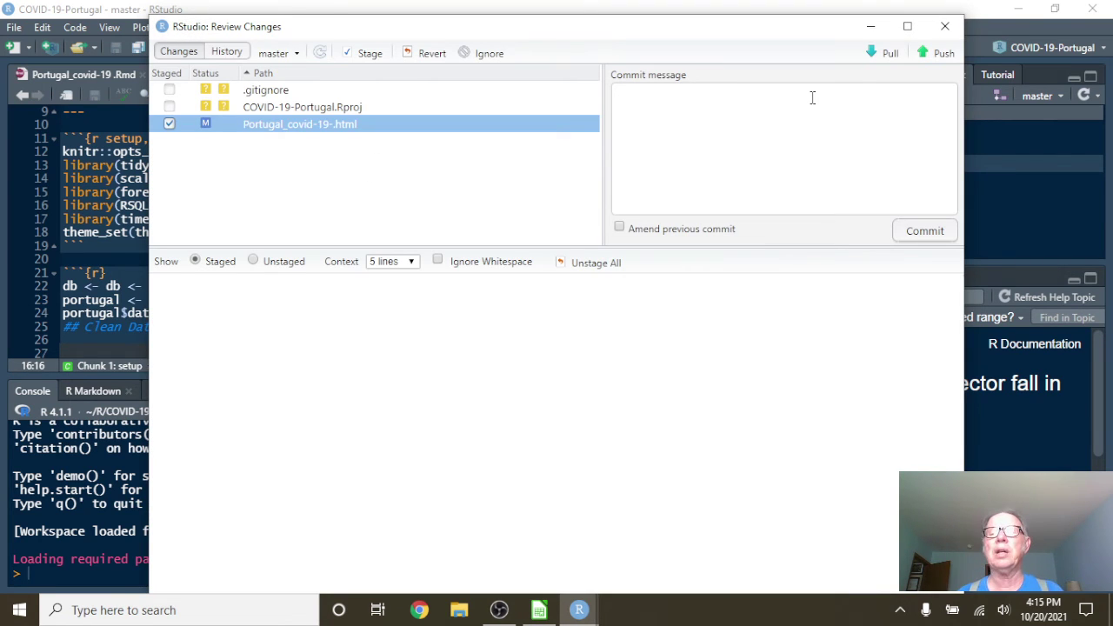
left_click(809, 96)
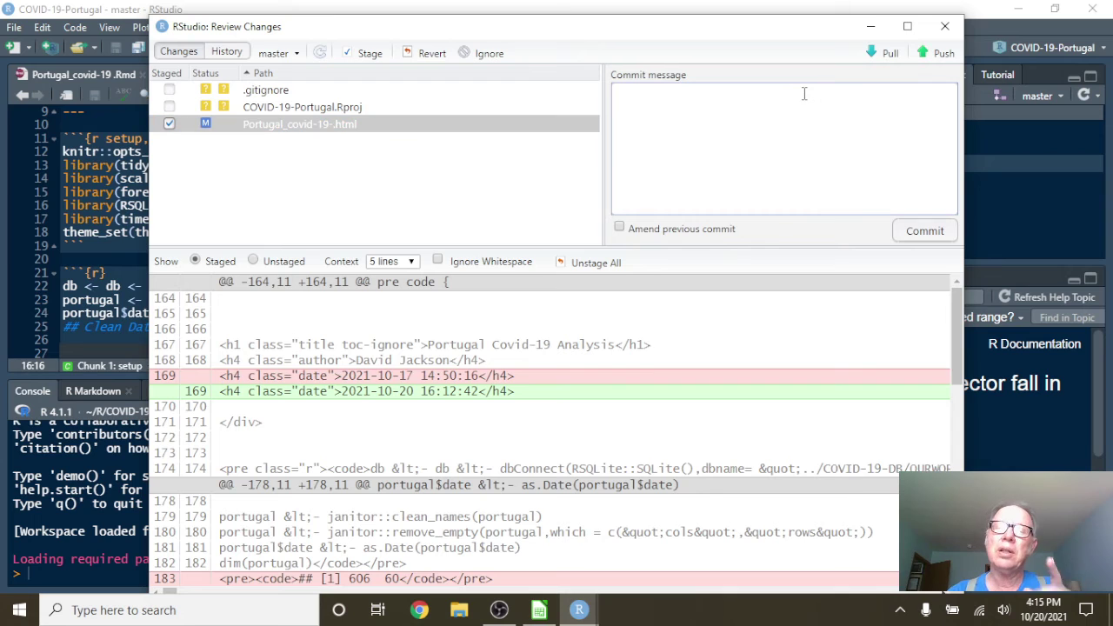